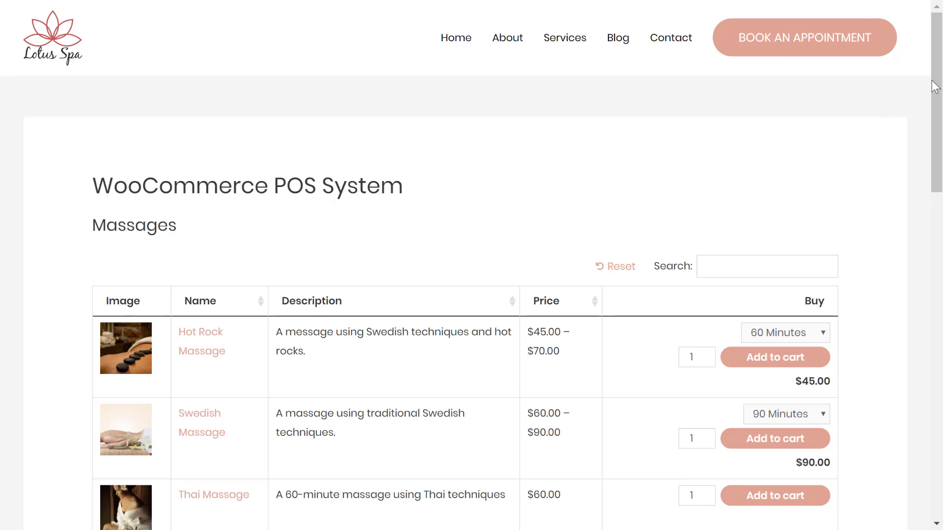
# Step: Scroll down and choose 60 Minutes as the Hot Rock Massage duration
pyautogui.moveTo(935, 87); pyautogui.dragTo(938, 129)
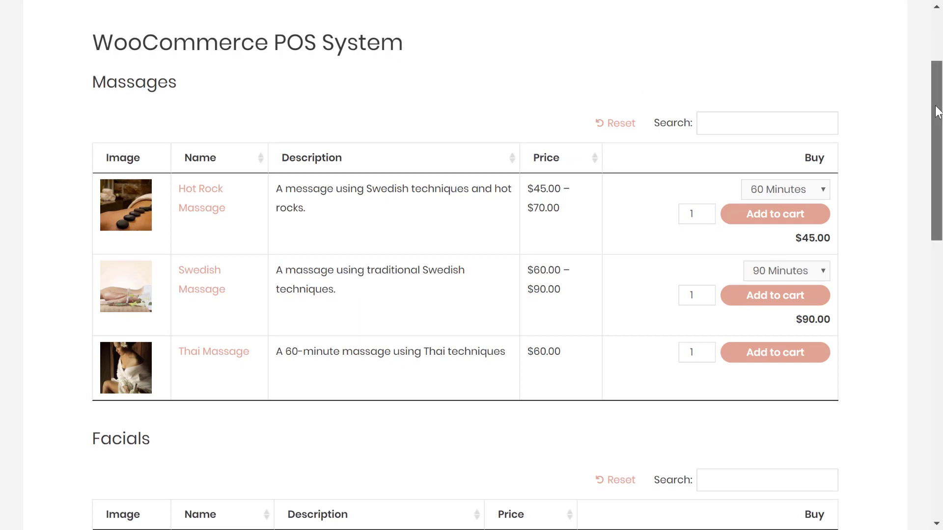
pyautogui.moveTo(937, 112); pyautogui.dragTo(916, 96)
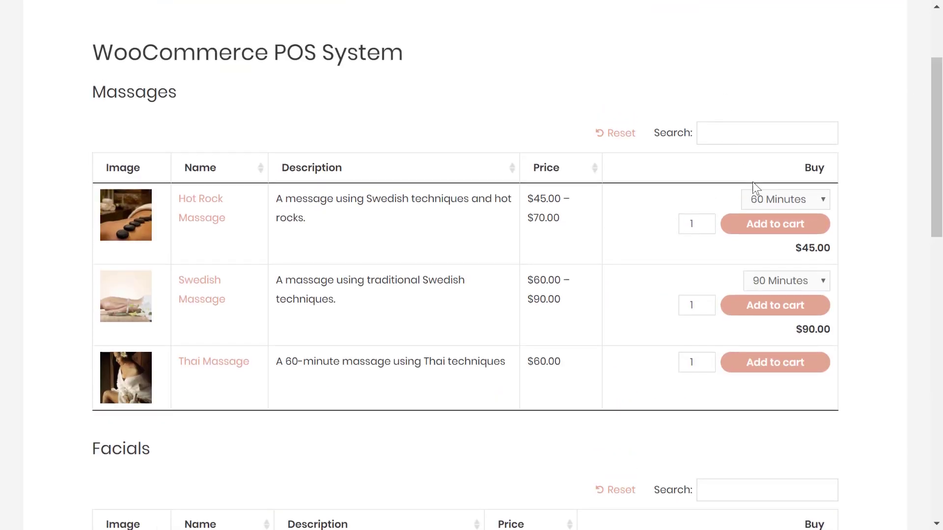
pyautogui.click(775, 198)
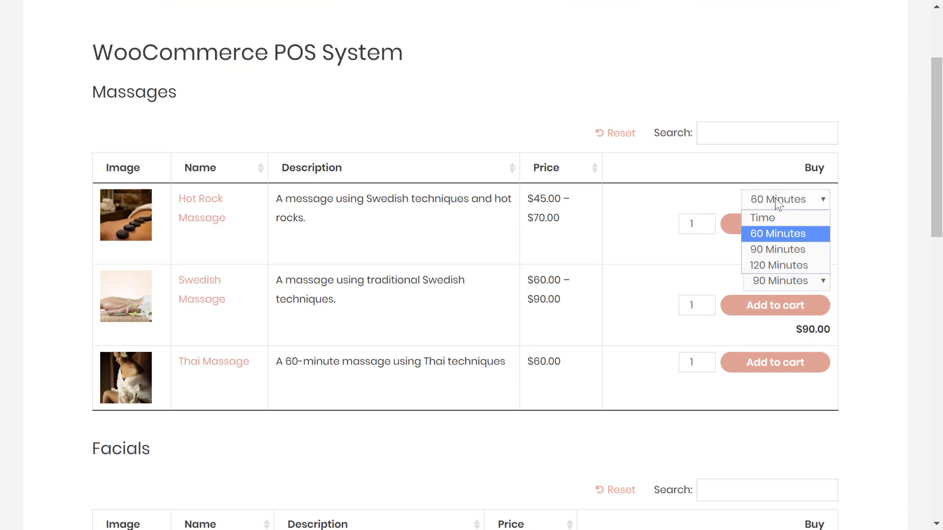
pyautogui.click(790, 234)
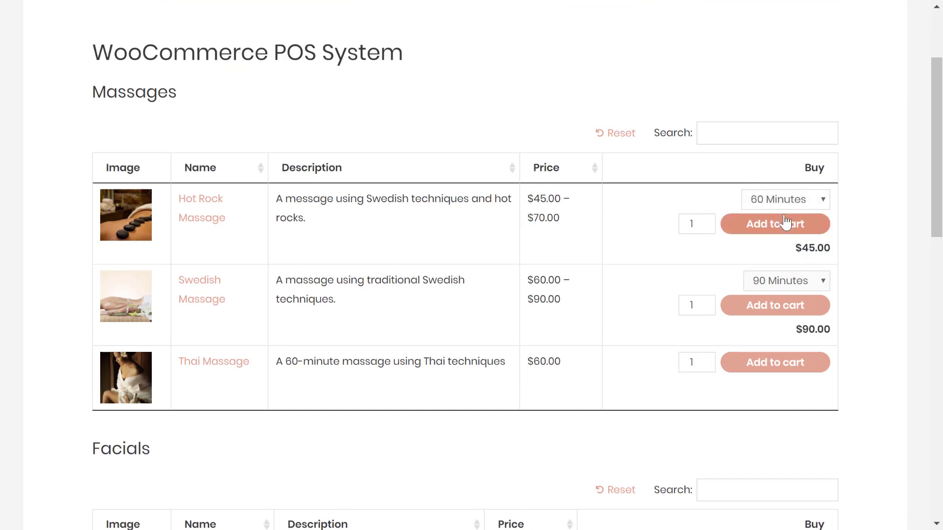
# Step: Search the Massages table for 'hot', clear the search, then add the 60-minute massage to the cart
pyautogui.click(735, 129)
pyautogui.write('hot')
pyautogui.press('BackSpace')
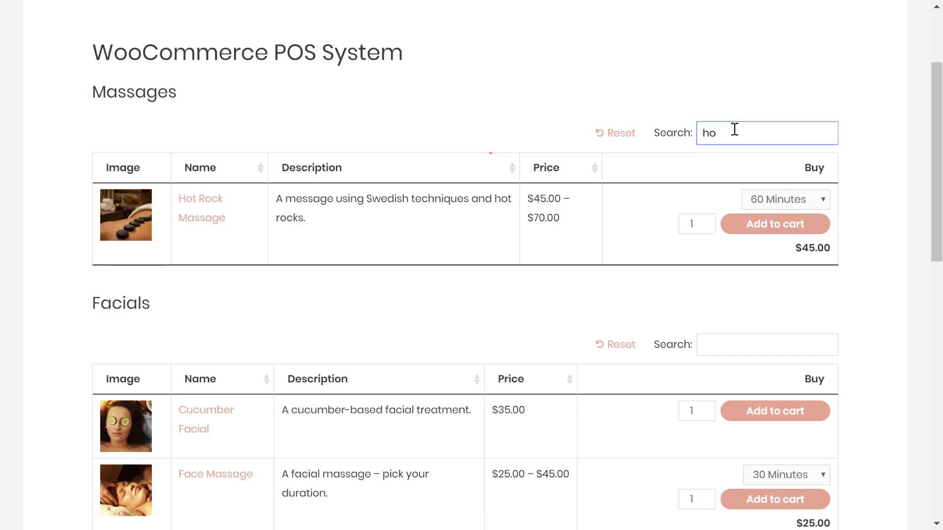
pyautogui.press('BackSpace')
pyautogui.press('BackSpace')
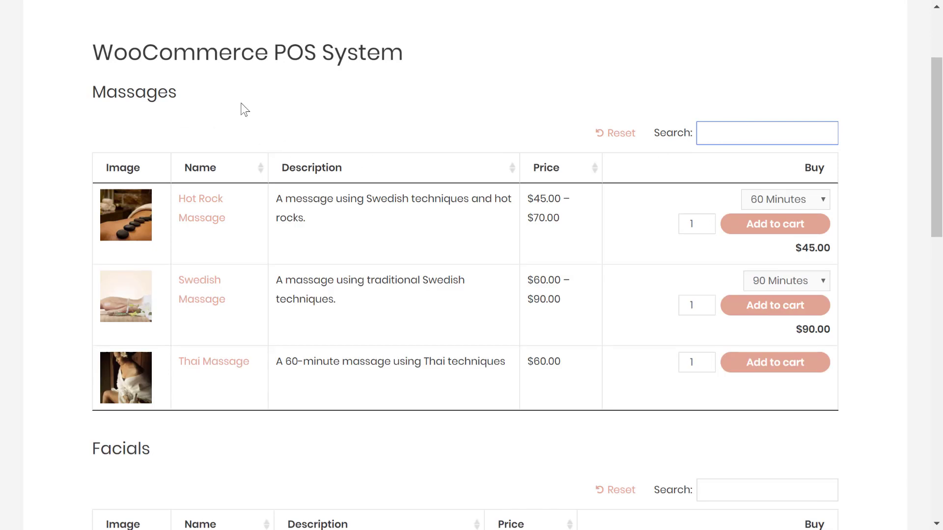
pyautogui.click(520, 93)
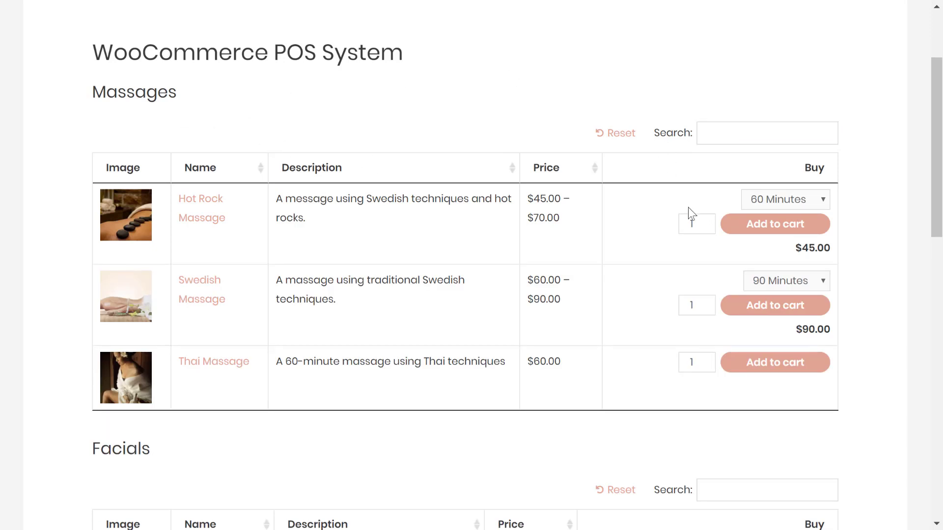
pyautogui.click(776, 235)
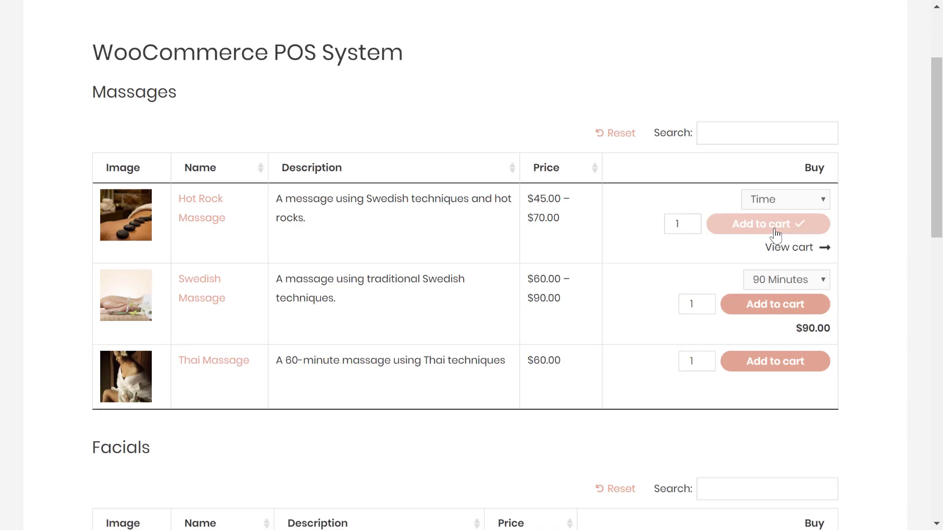
# Step: Go from the cart to the checkout page
pyautogui.click(798, 249)
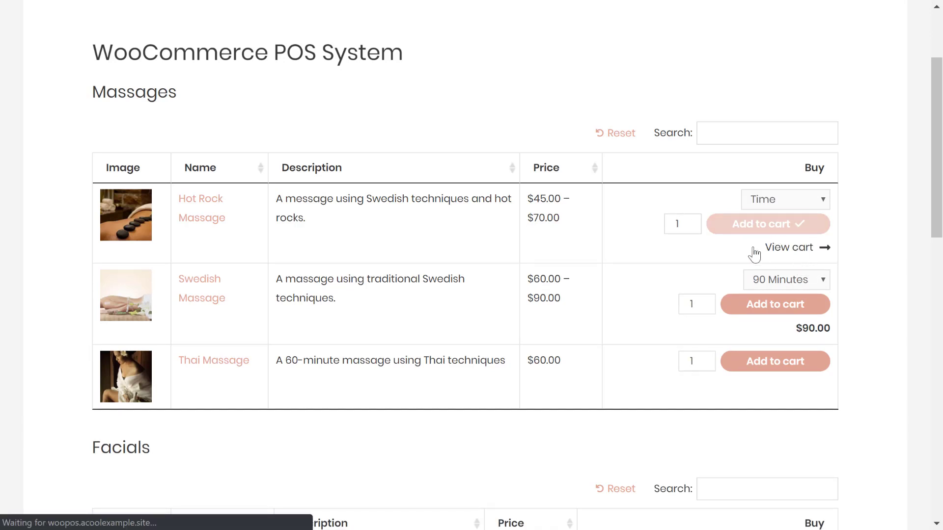
pyautogui.scroll(-3, 714, 330)
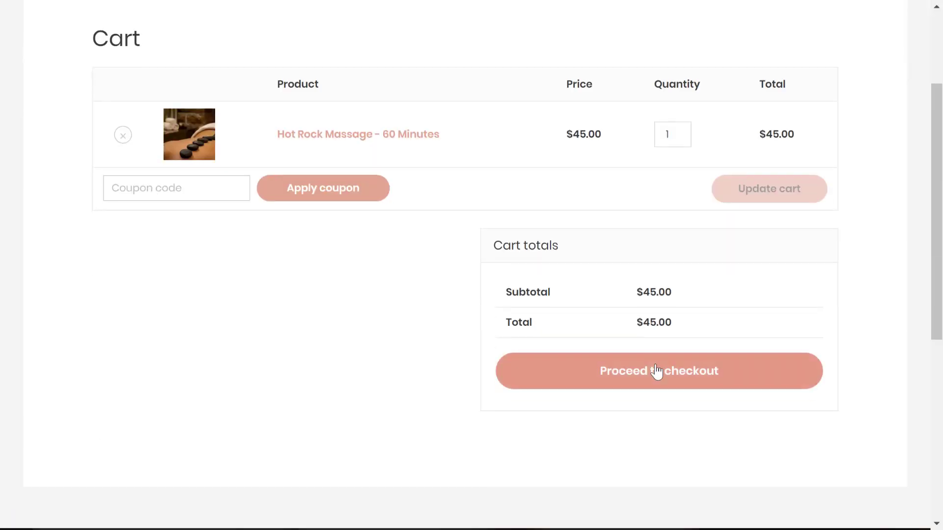
pyautogui.click(655, 371)
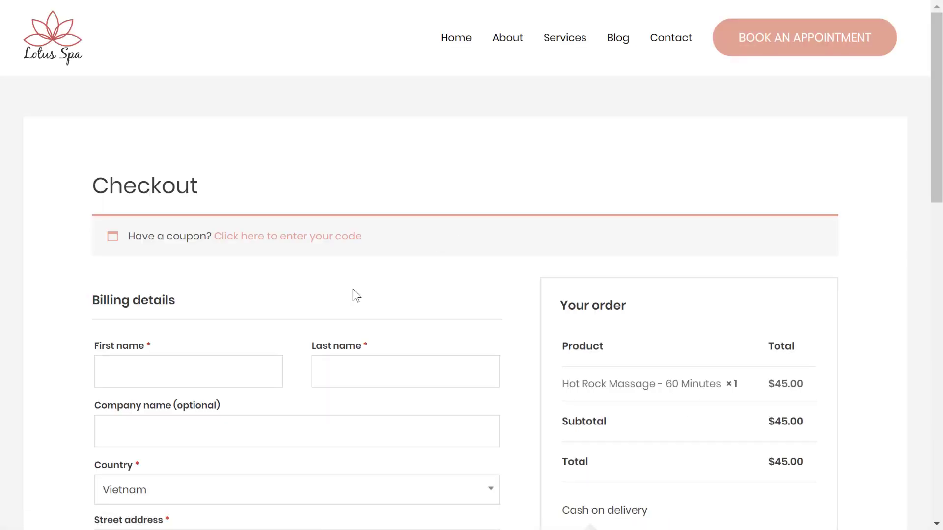
# Step: Focus the billing First name field, dismiss saved-address suggestions, and scroll through the checkout form
pyautogui.scroll(-3, 354, 295)
pyautogui.click(212, 228)
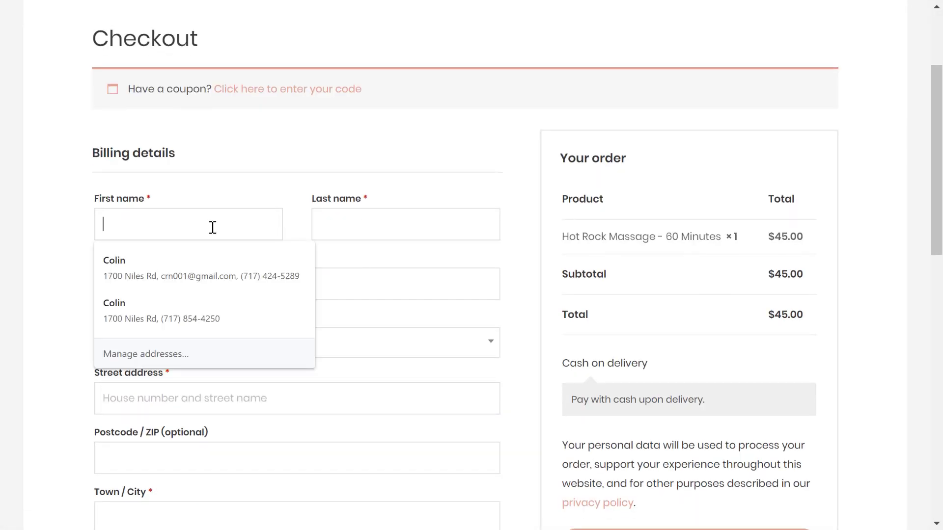
pyautogui.click(650, 186)
pyautogui.scroll(-3, 673, 204)
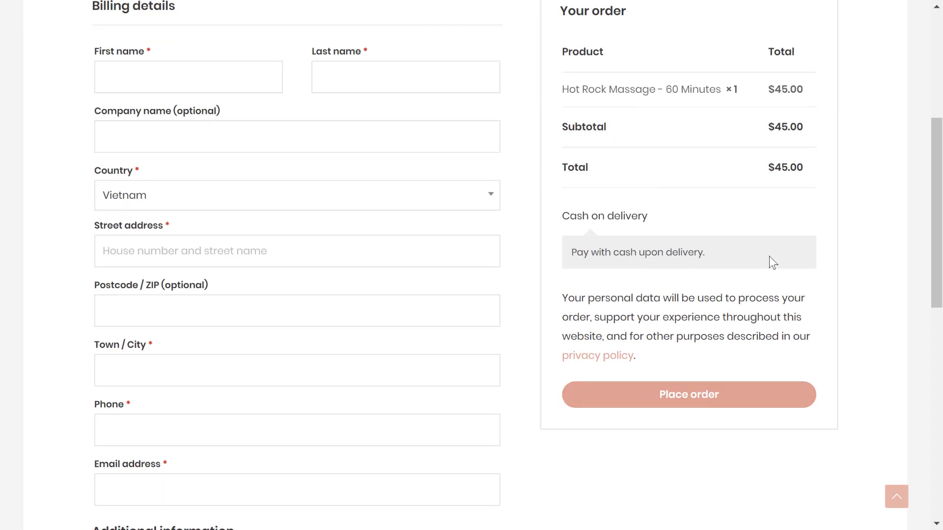
pyautogui.scroll(3, 770, 257)
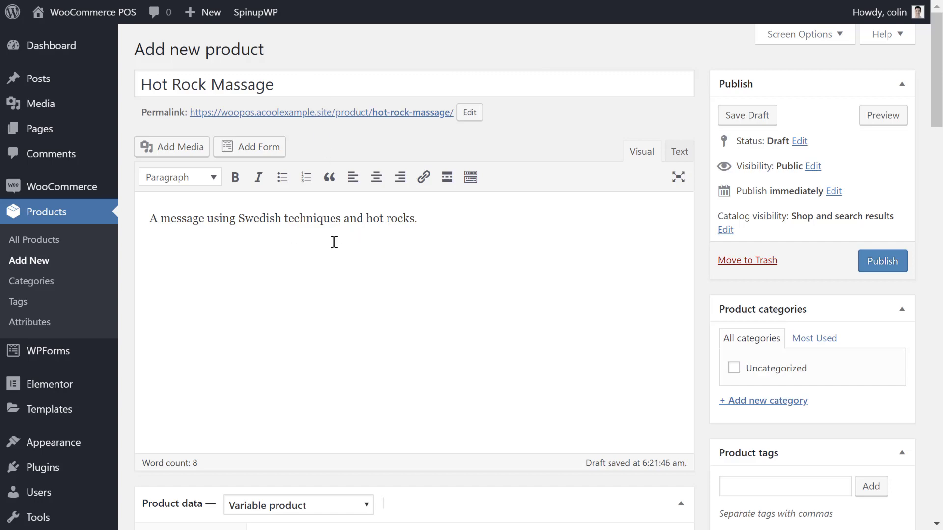
# Step: Add a new 'Hot Rock' product category for the Hot Rock Massage, then review its variations and image
pyautogui.scroll(-3, 582, 248)
pyautogui.scroll(-3, 585, 247)
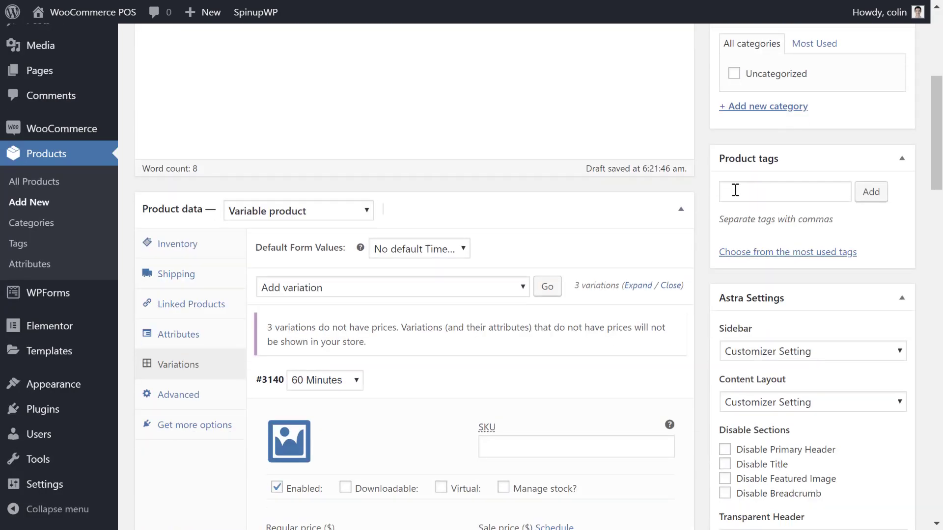
pyautogui.scroll(3, 816, 152)
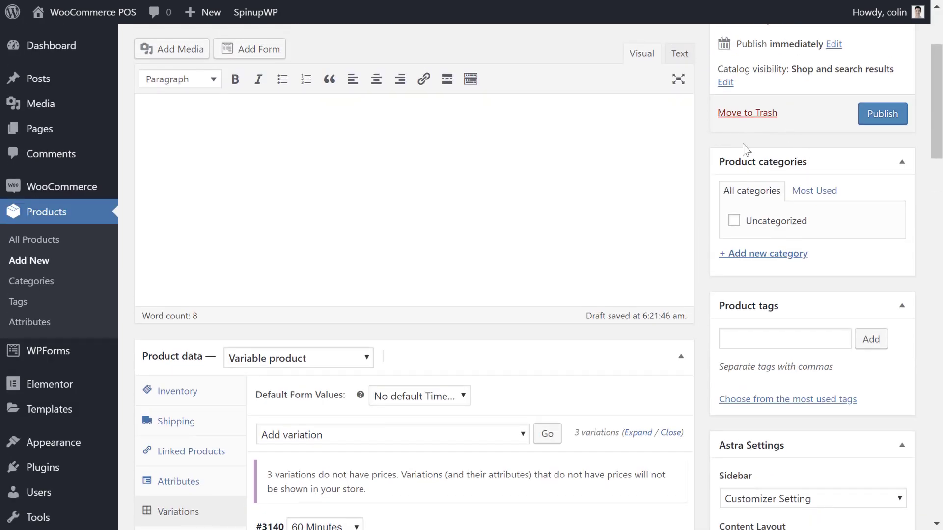
pyautogui.click(790, 255)
pyautogui.write('Hot Rock')
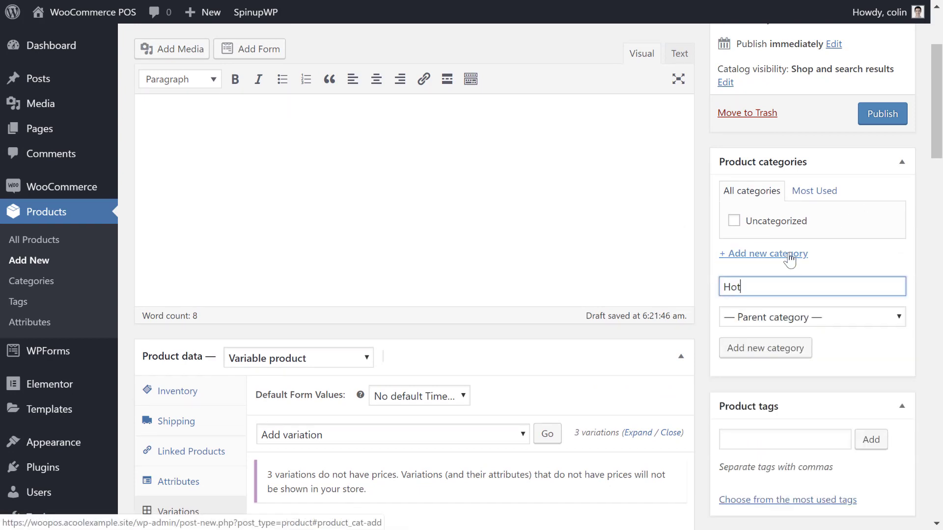
pyautogui.click(765, 348)
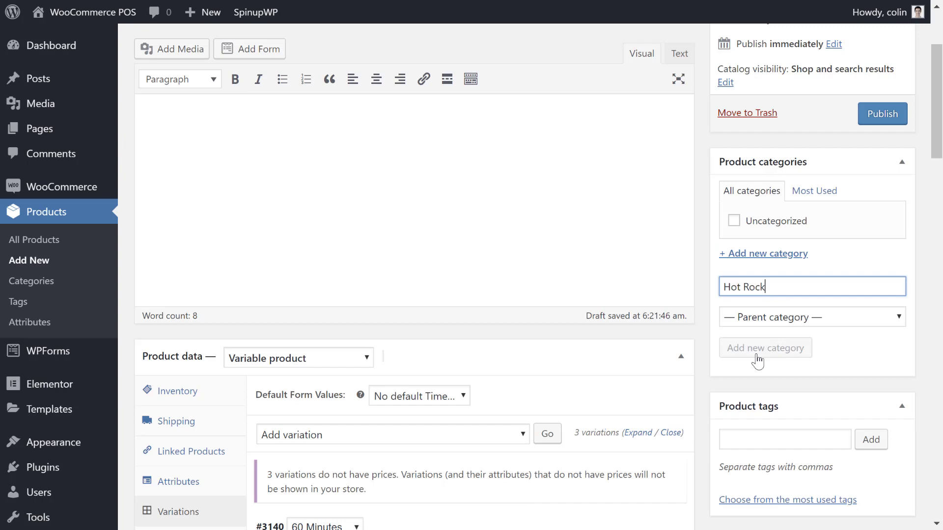
pyautogui.scroll(-12, 656, 343)
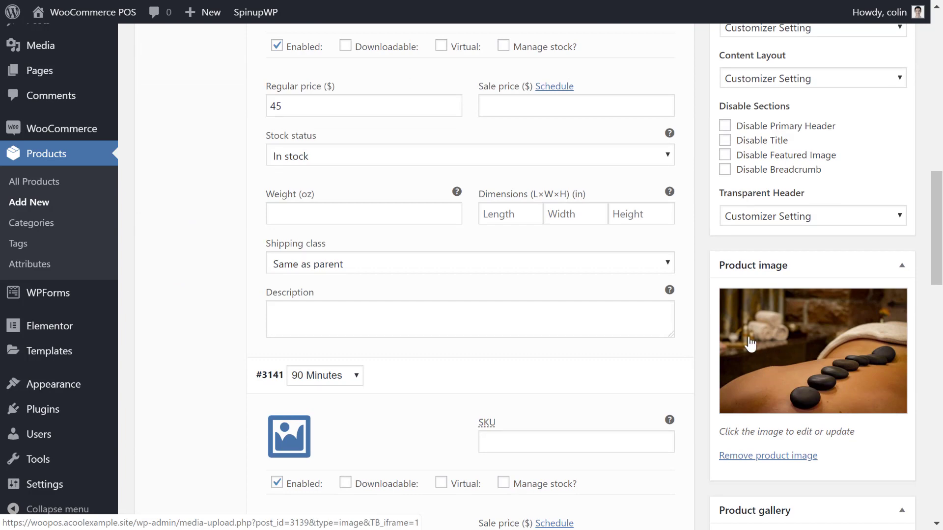
pyautogui.scroll(10, 620, 331)
pyautogui.scroll(-3, 411, 339)
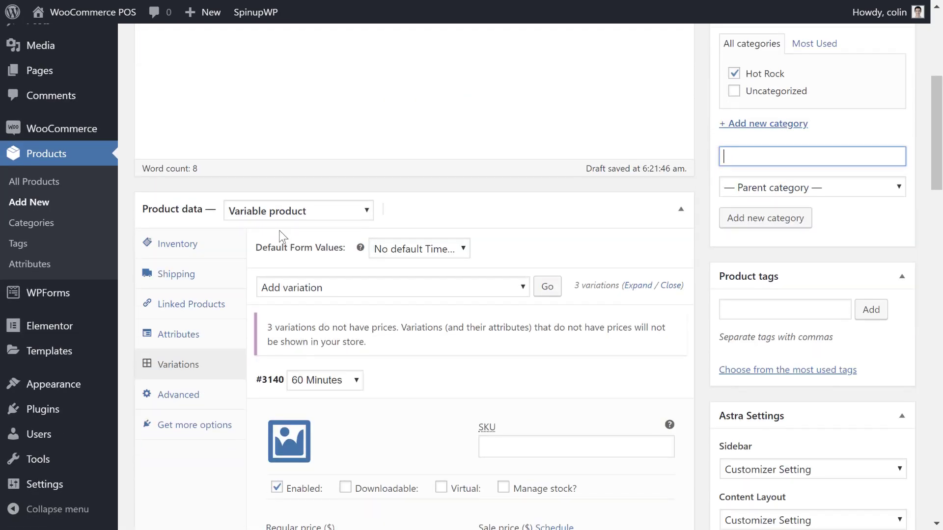
# Step: Keep the Hot Rock Massage product type as Variable product
pyautogui.click(300, 215)
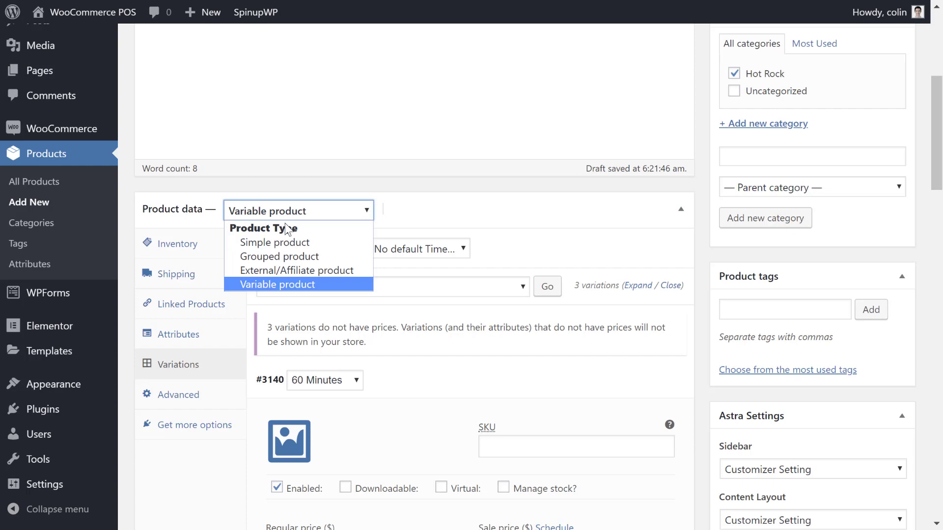
pyautogui.click(457, 185)
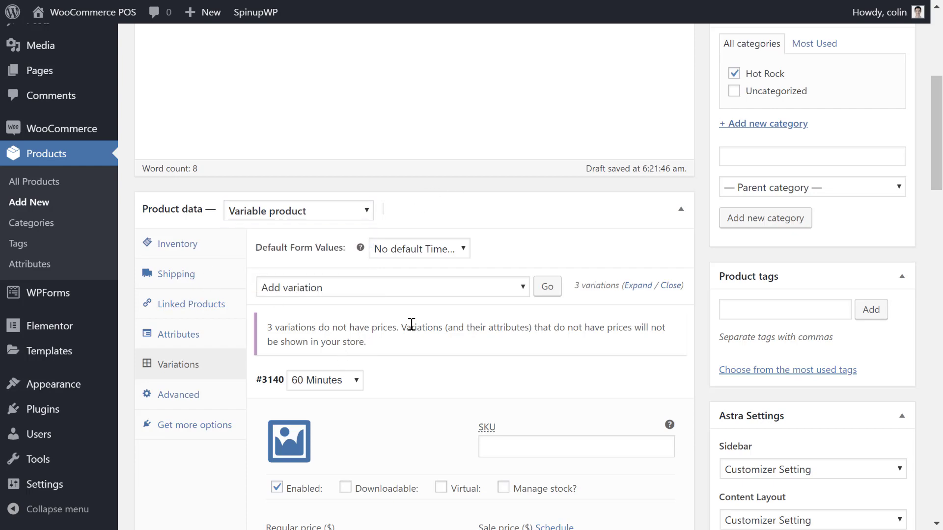
pyautogui.scroll(-3, 411, 326)
# Step: Review the 60 and 90 Minutes variations, checking the 60-minute regular price of 45
pyautogui.click(579, 236)
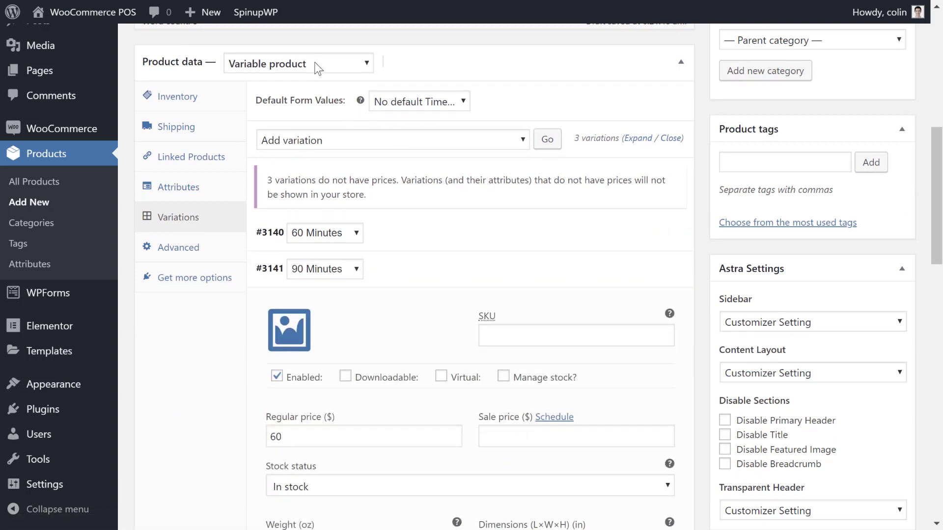
pyautogui.click(466, 269)
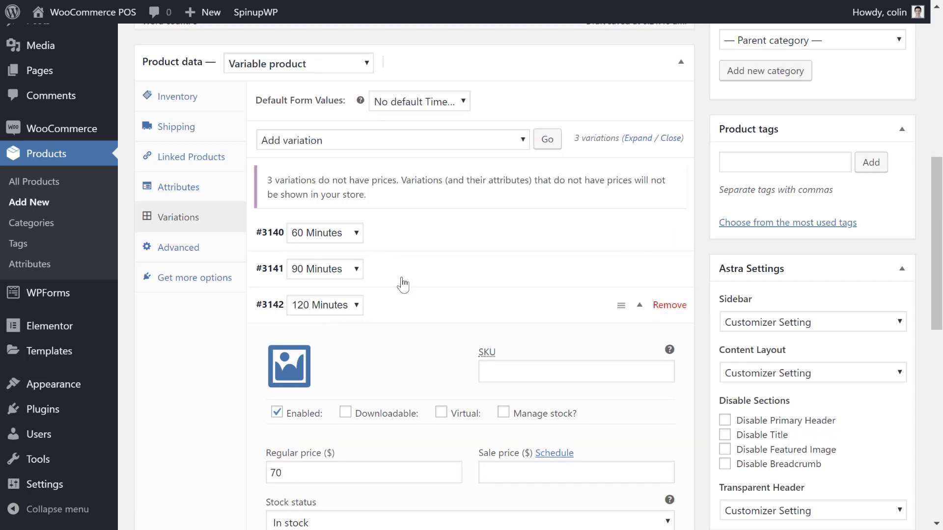
pyautogui.click(480, 238)
pyautogui.scroll(-3, 480, 239)
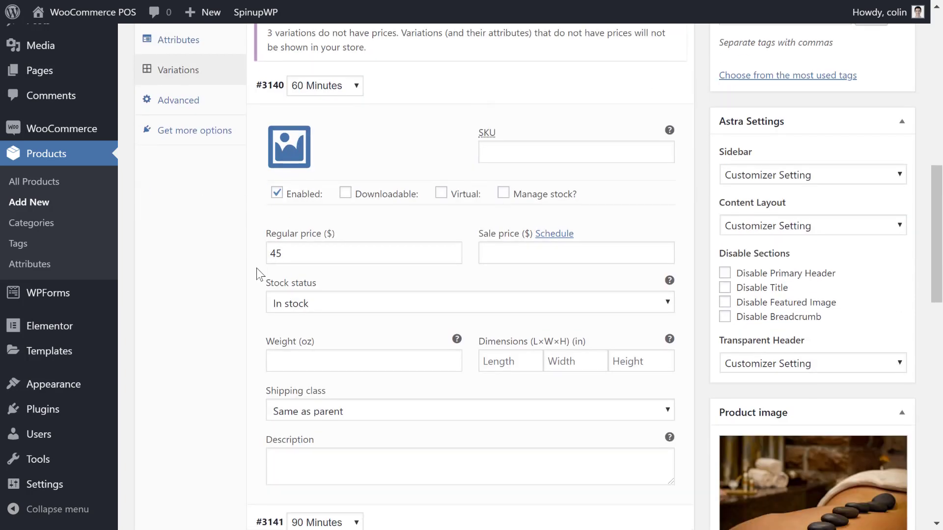
pyautogui.click(305, 256)
pyautogui.scroll(3, 412, 192)
pyautogui.click(418, 238)
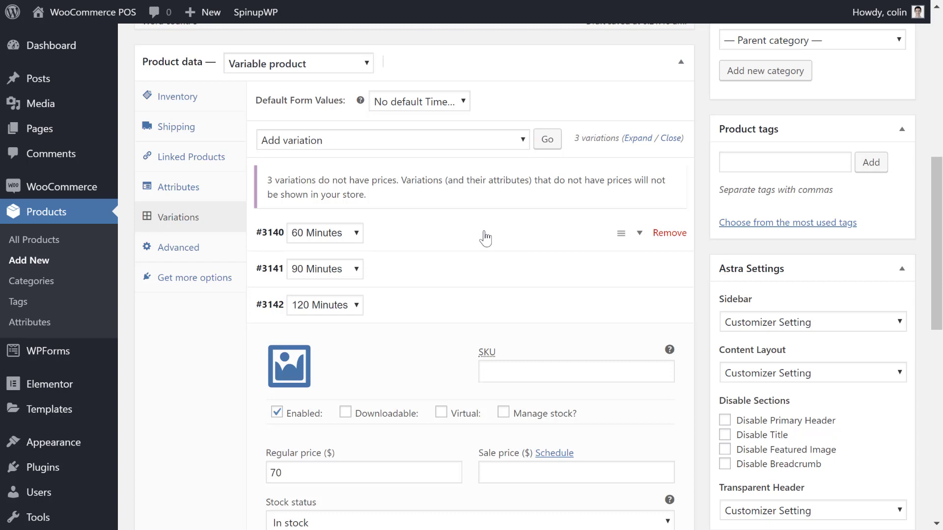
pyautogui.scroll(-9, 476, 240)
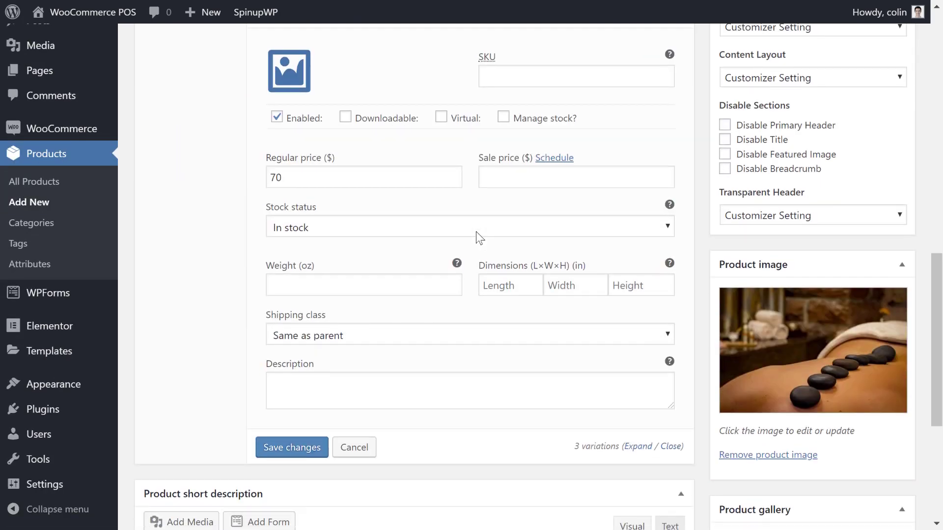
pyautogui.scroll(9, 596, 275)
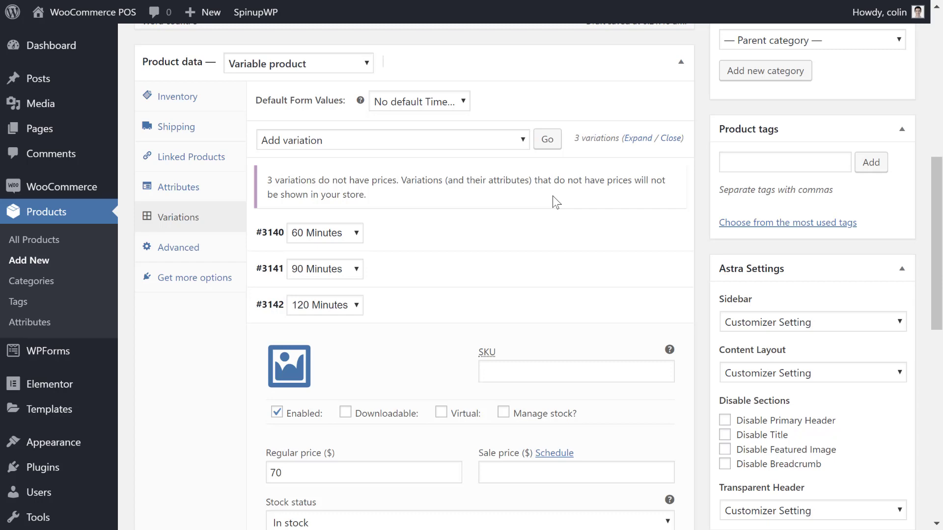
pyautogui.scroll(8, 566, 301)
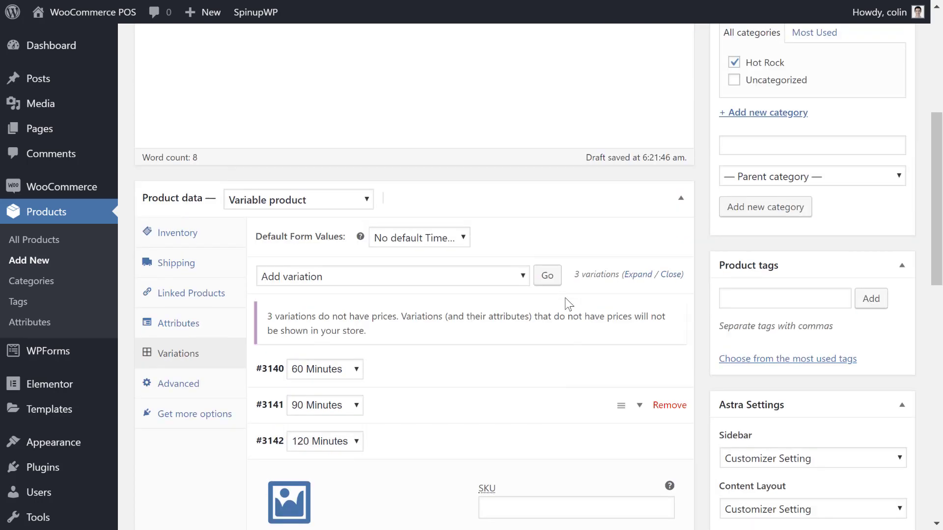
pyautogui.scroll(1, 564, 333)
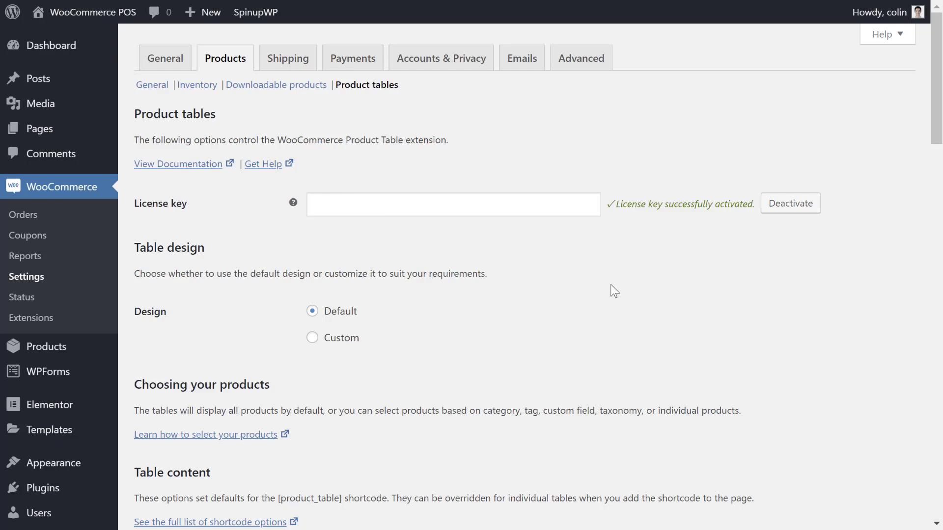
pyautogui.scroll(-6, 625, 277)
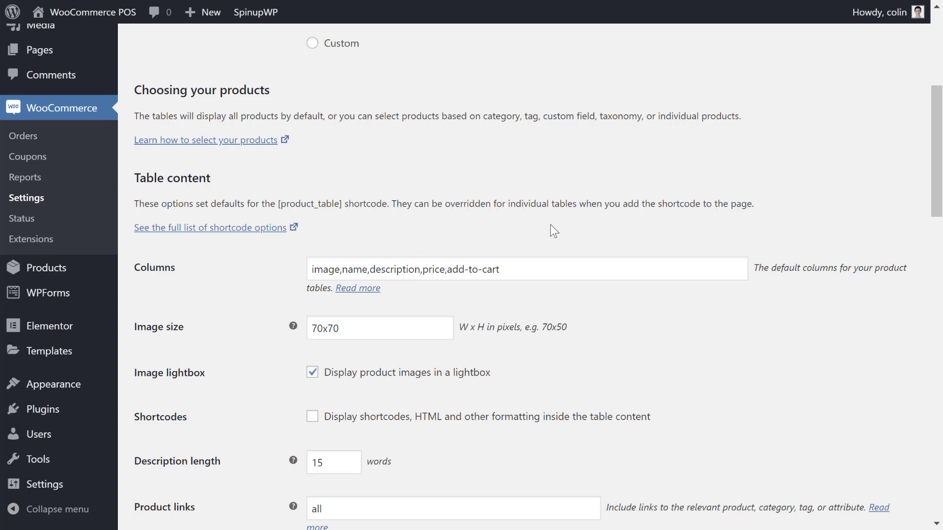
pyautogui.scroll(-3, 559, 224)
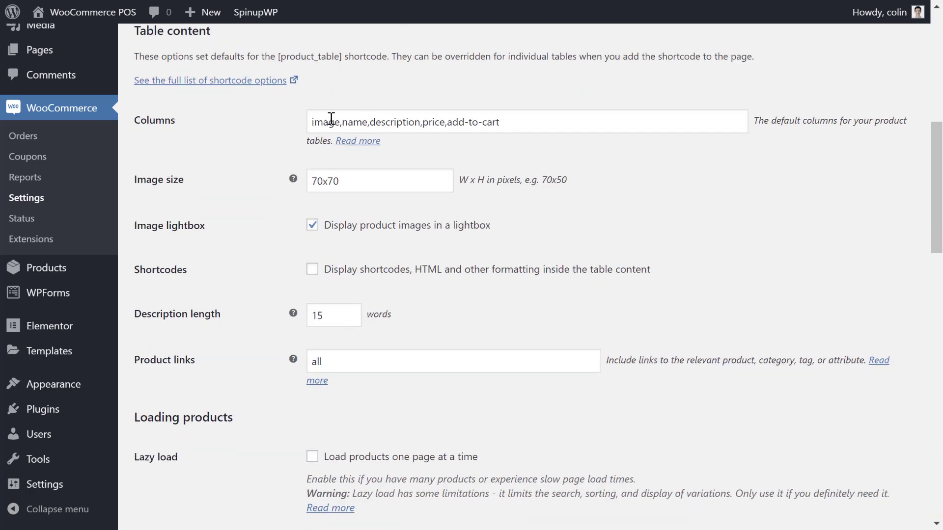
pyautogui.click(353, 122)
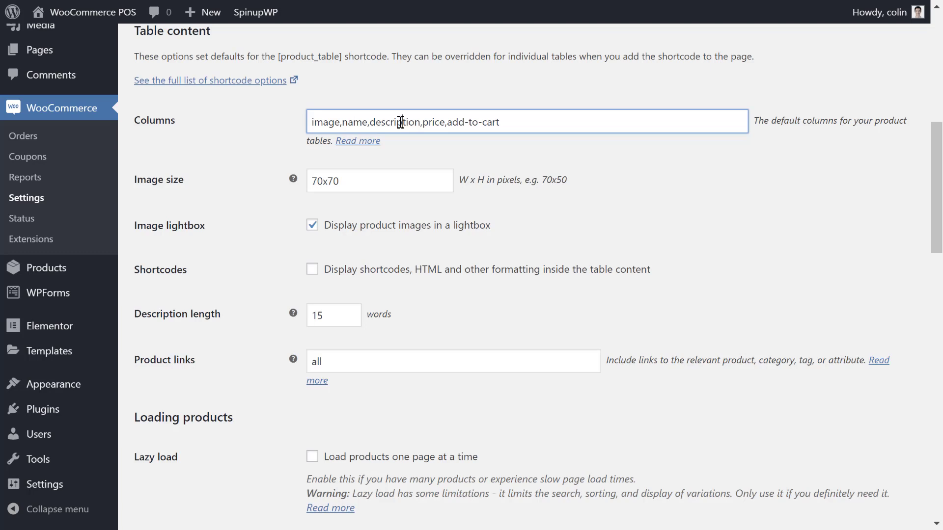
pyautogui.click(478, 122)
pyautogui.click(584, 150)
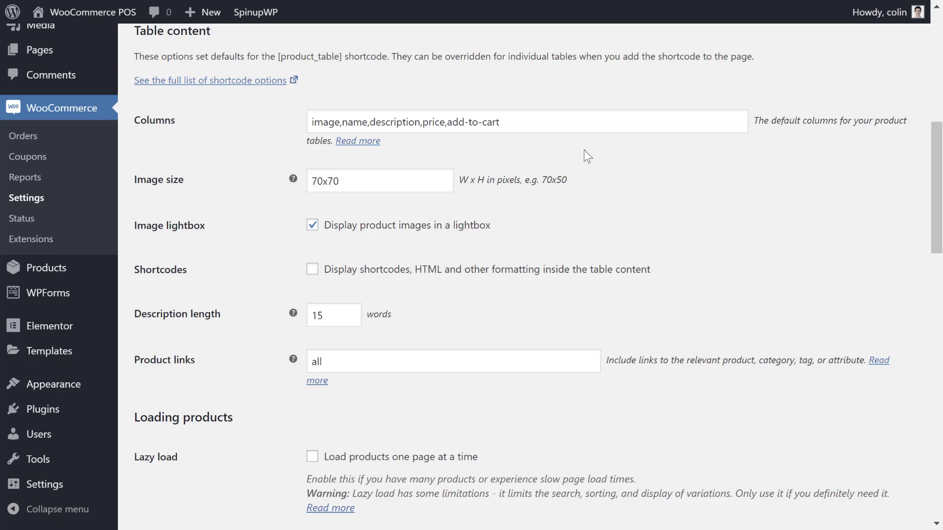
# Step: Enable 'Show quantity selectors in the Add to Cart column' in the product table settings
pyautogui.scroll(-3, 623, 170)
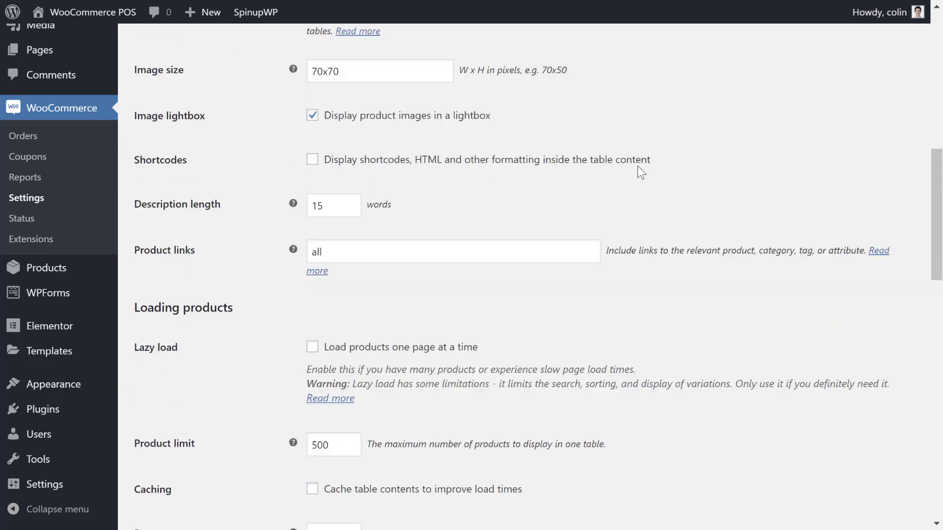
pyautogui.scroll(-6, 681, 108)
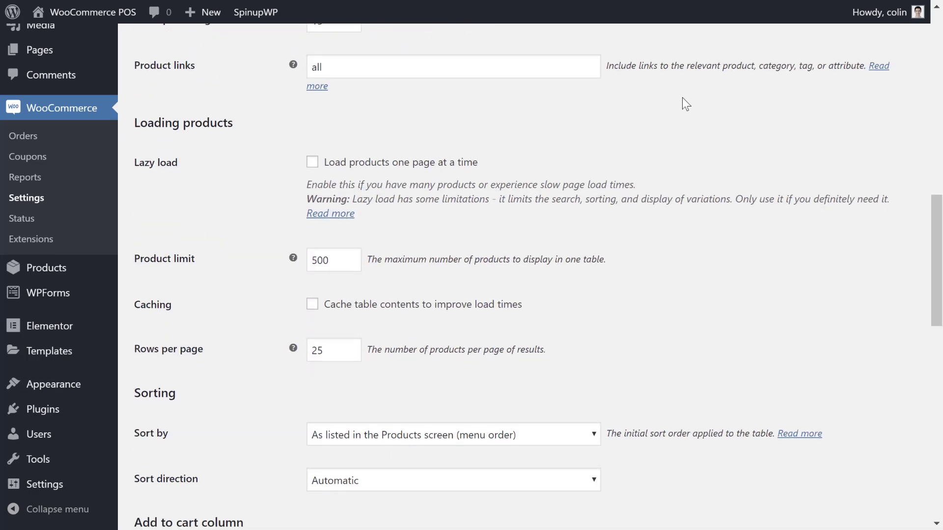
pyautogui.scroll(-3, 686, 105)
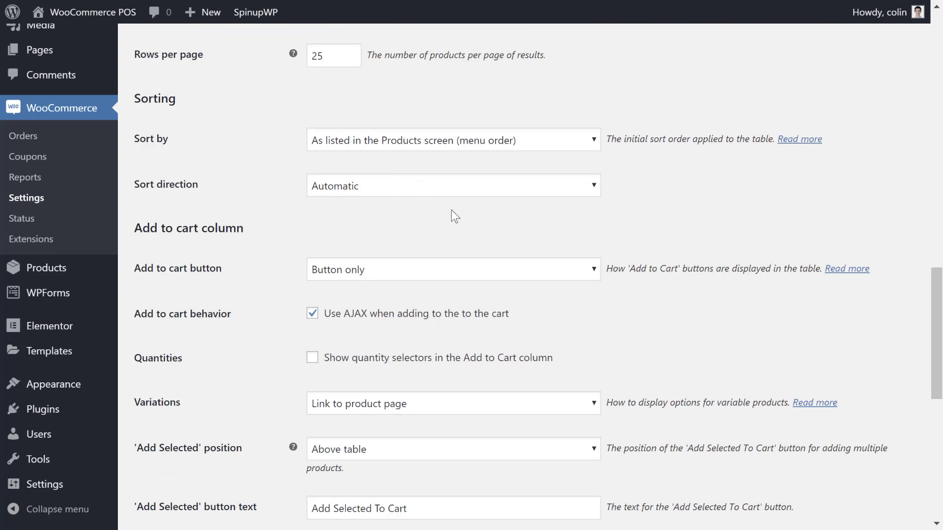
pyautogui.scroll(-3, 455, 210)
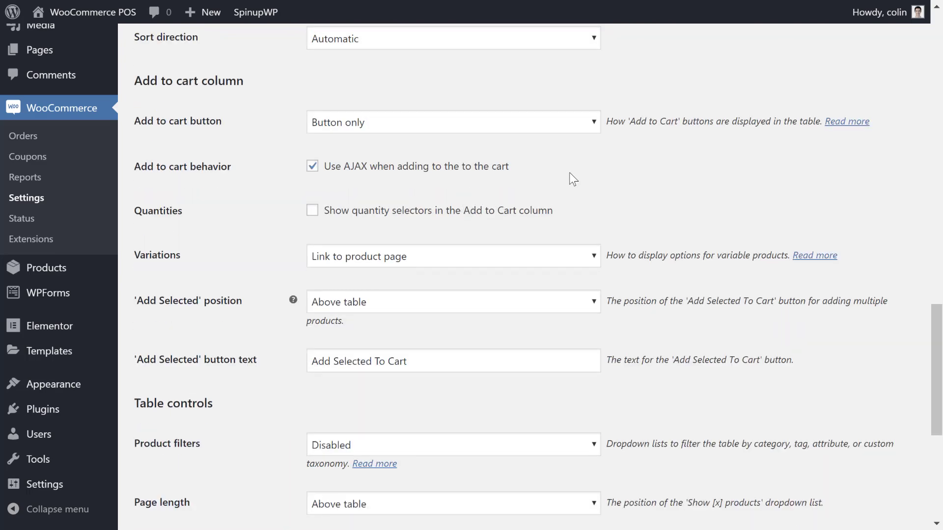
pyautogui.click(450, 212)
# Step: Set Variations to 'Dropdown lists in add to cart column'
pyautogui.click(471, 255)
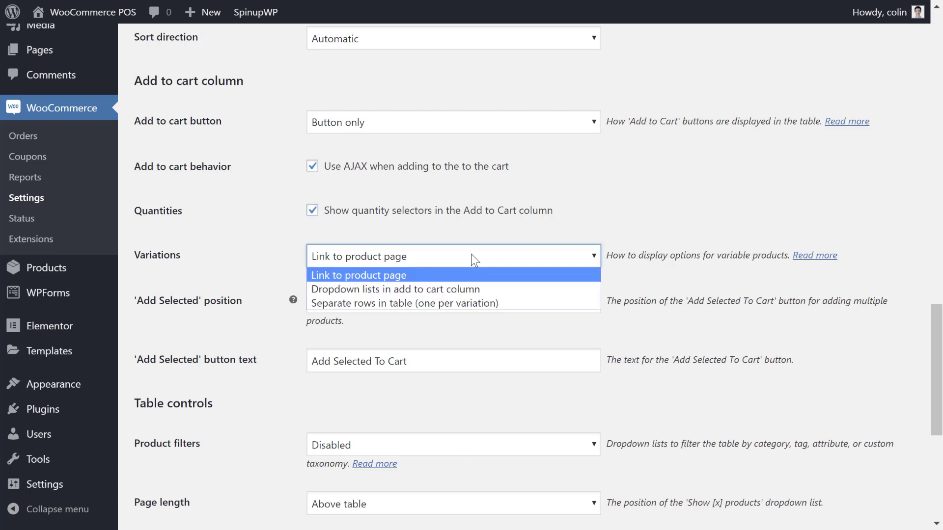
pyautogui.click(469, 289)
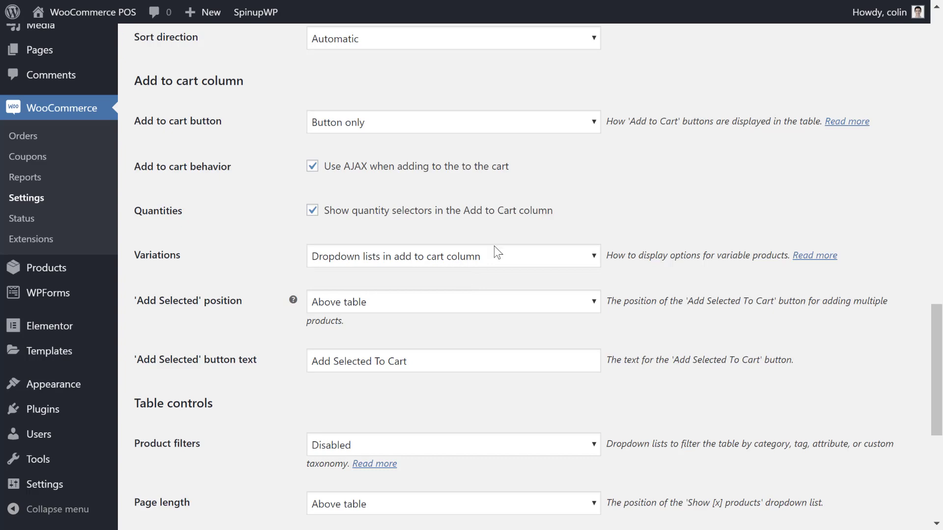
pyautogui.scroll(-6, 729, 219)
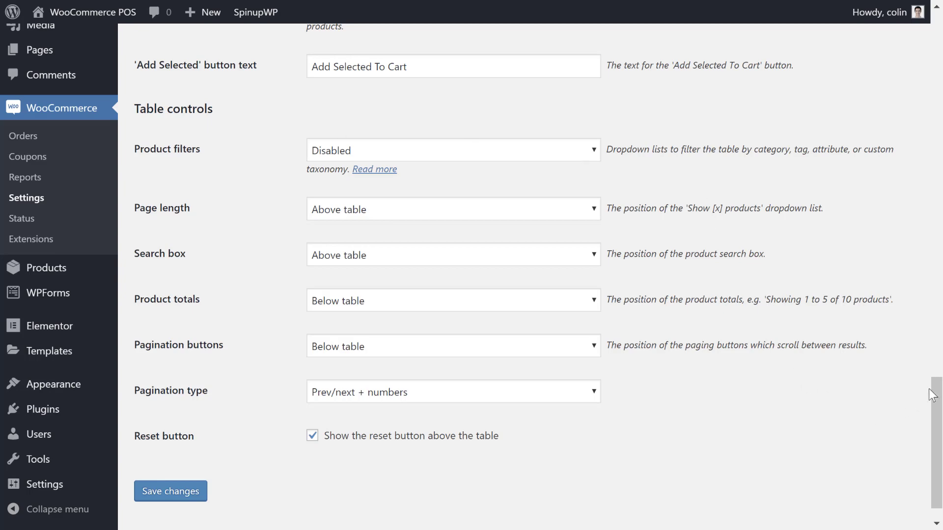
# Step: Scroll through the WooCommerce POS System page to view its Massages and Facials shortcodes
pyautogui.moveTo(937, 391); pyautogui.dragTo(935, 223)
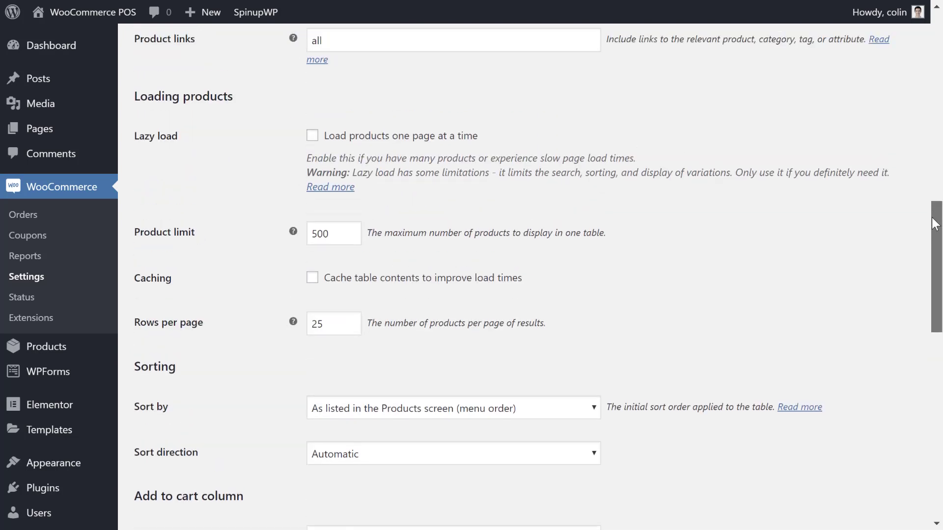
pyautogui.moveTo(935, 223); pyautogui.dragTo(939, 434)
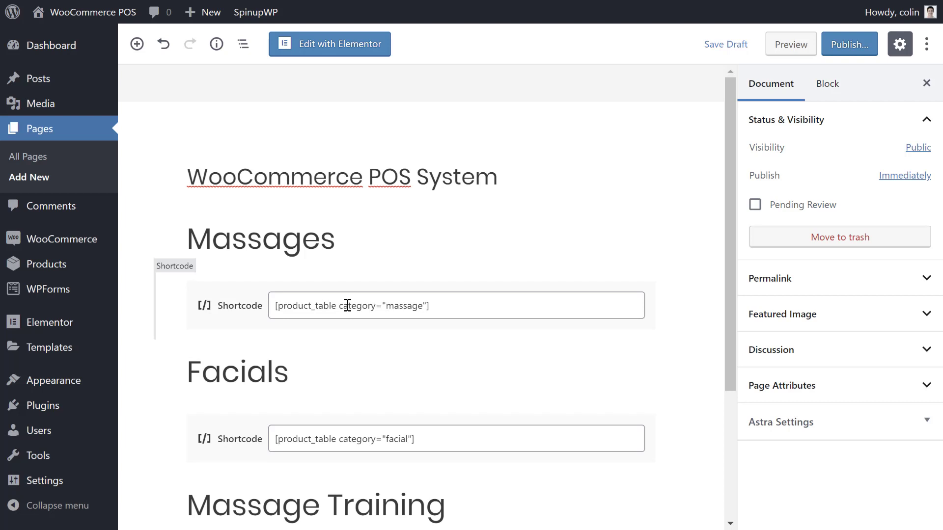
# Step: Inspect the Massages and Facials headings and the category="massage" product table shortcode block
pyautogui.moveTo(339, 306); pyautogui.dragTo(418, 305)
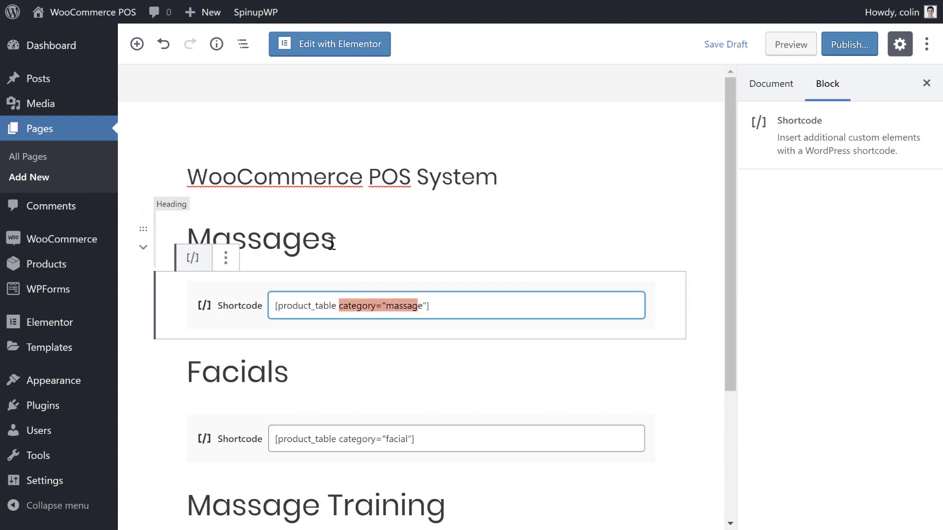
pyautogui.click(315, 239)
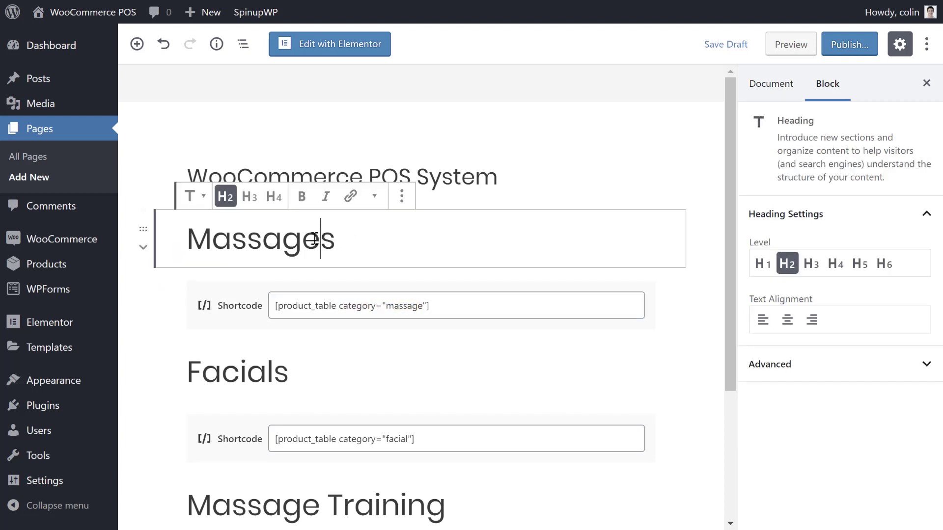
pyautogui.doubleClick(231, 239)
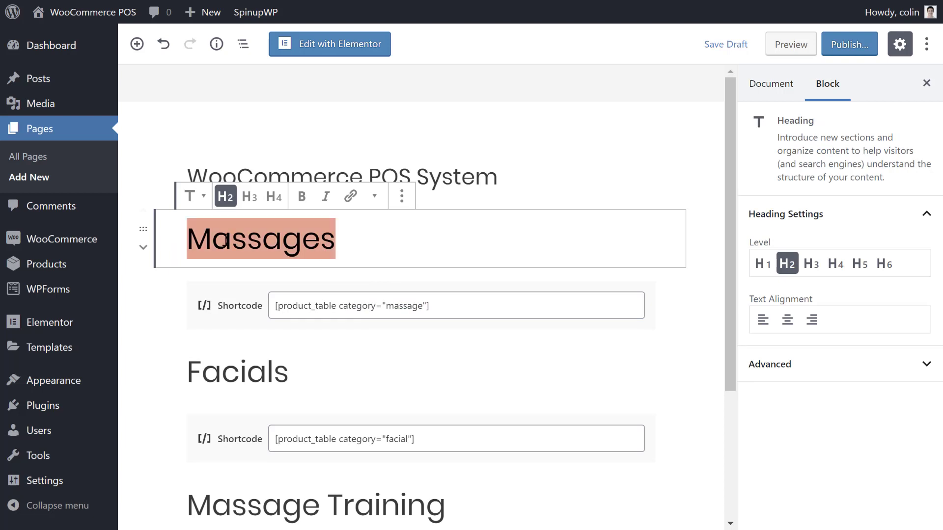
pyautogui.click(349, 307)
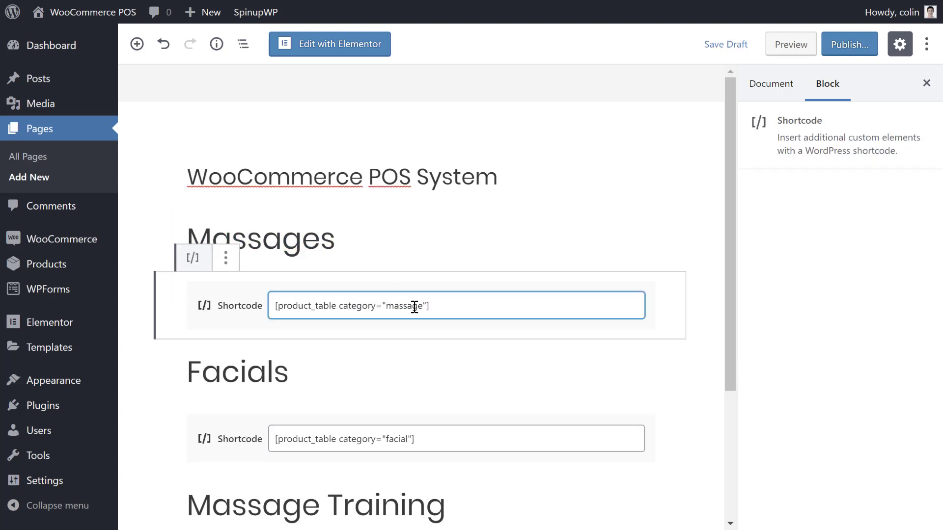
pyautogui.click(252, 372)
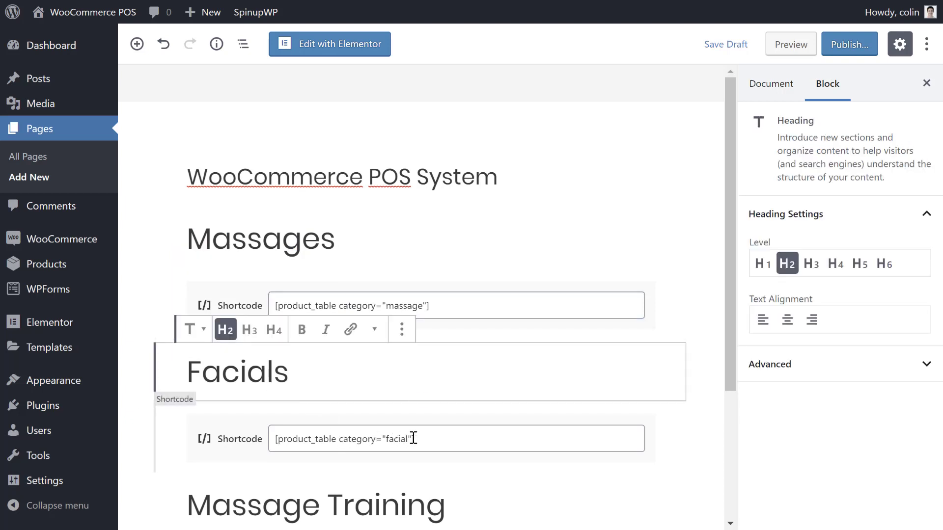
pyautogui.scroll(-4, 422, 427)
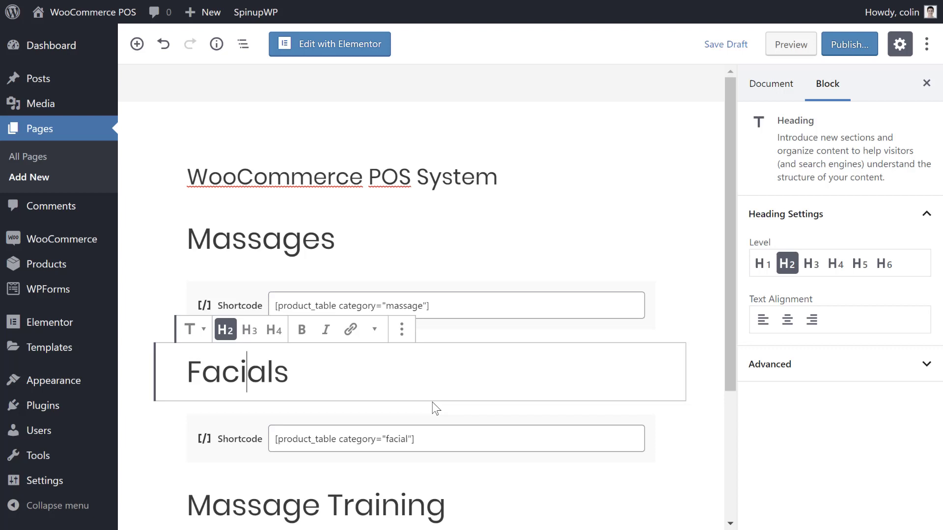
pyautogui.click(468, 305)
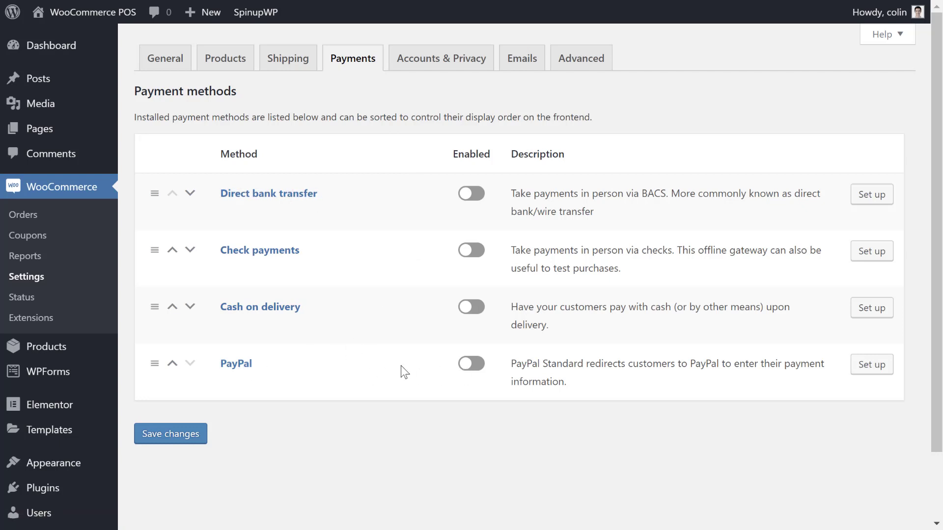
# Step: Enable Cash on delivery and save the payment settings
pyautogui.click(470, 309)
pyautogui.click(175, 435)
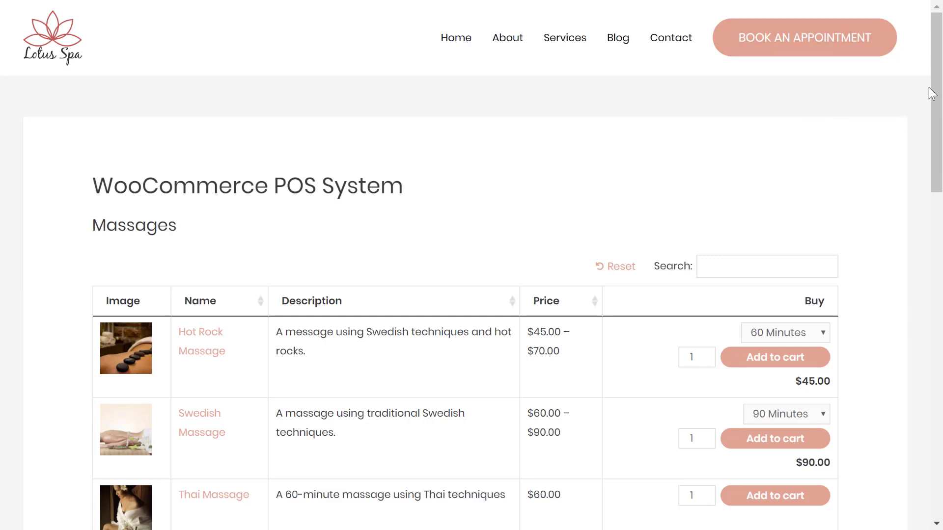
# Step: Scroll the Lotus Spa POS System page to view the Massages product table
pyautogui.moveTo(936, 93)
pyautogui.mouseDown()
pyautogui.moveTo(935, 267)
pyautogui.moveTo(932, 89)
pyautogui.mouseUp()
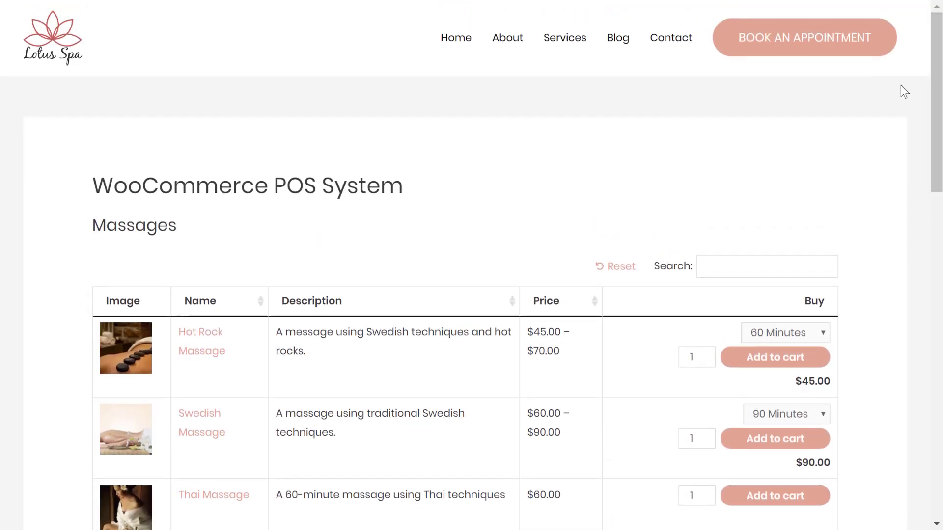